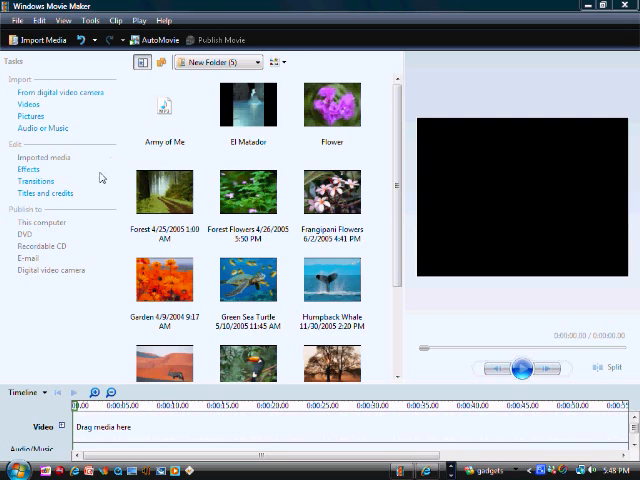
- Import the Cabo sample picture into the collection
click(30, 118)
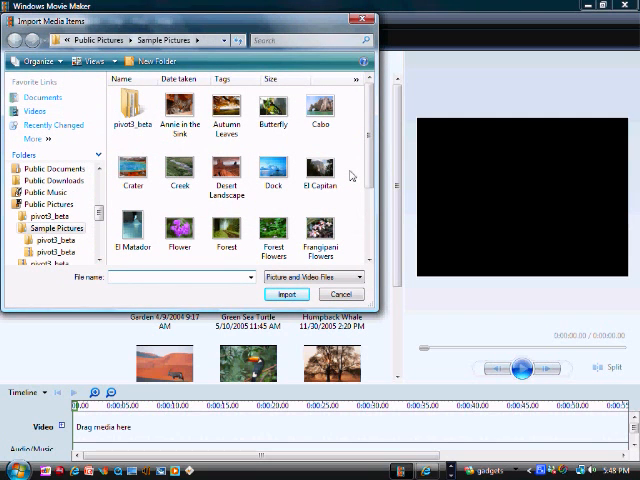
click(322, 110)
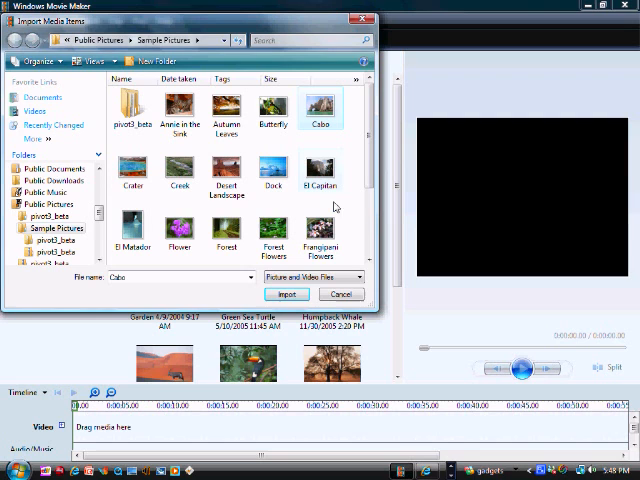
click(288, 294)
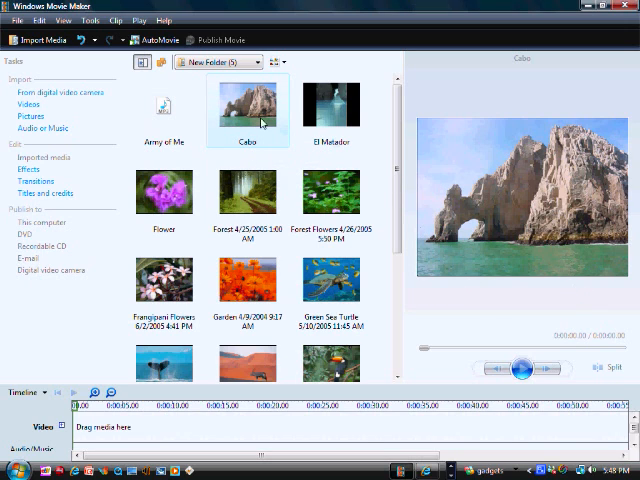
- Place Cabo on the Video track as the first clip and preview it in storyboard and timeline views
mouse_move(240, 105)
mouse_down()
mouse_move(160, 337)
mouse_move(118, 420)
mouse_up()
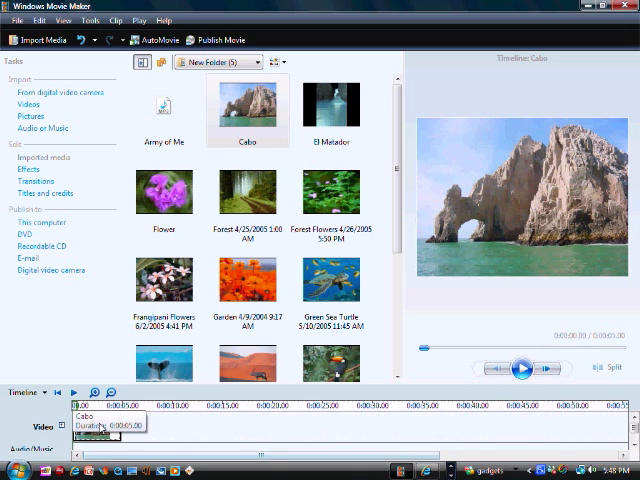
click(522, 368)
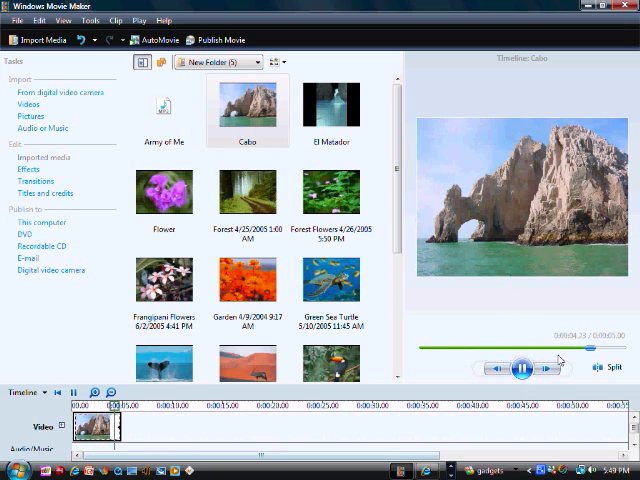
click(30, 392)
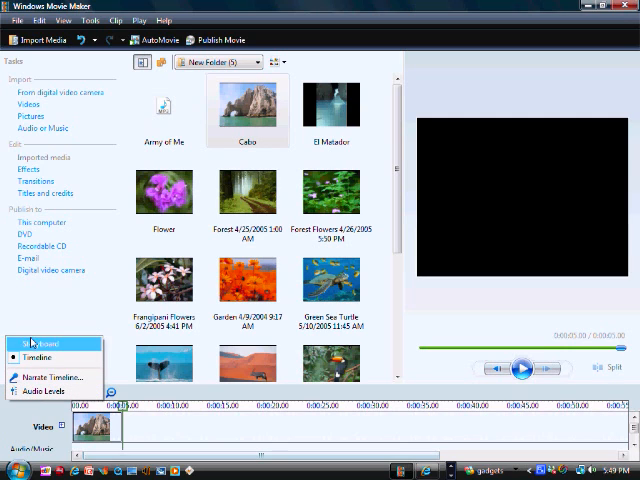
click(68, 346)
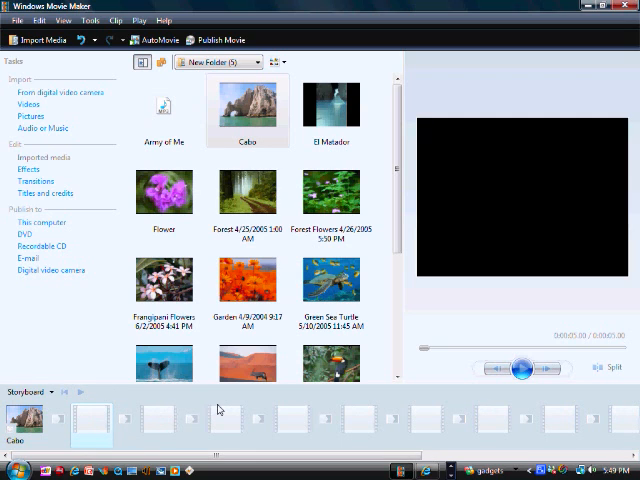
click(32, 392)
click(25, 357)
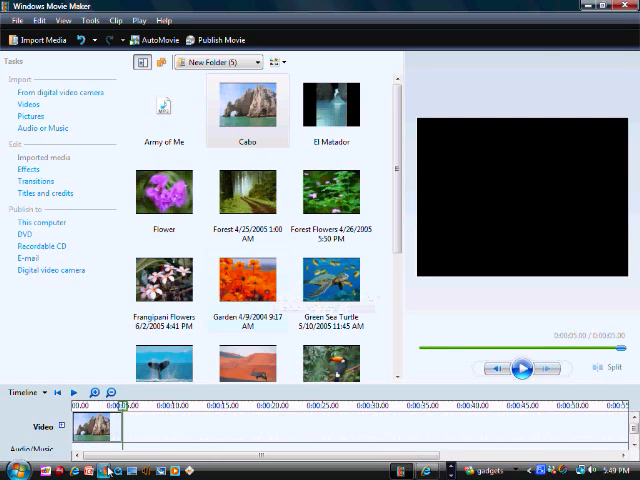
- Stretch the Cabo clip's right edge until it runs about 0:00:10.87
click(100, 426)
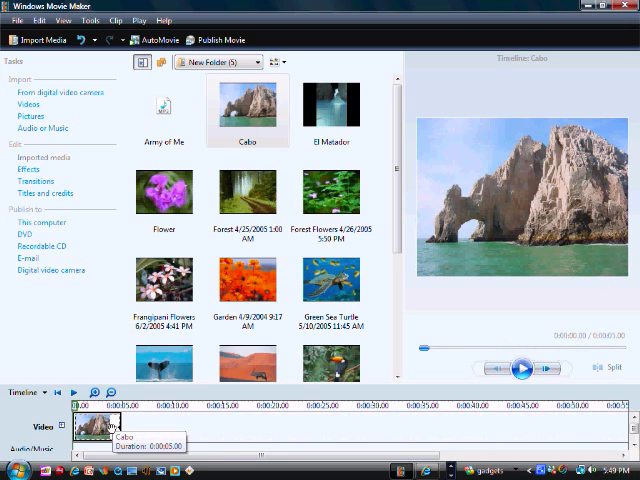
drag(115, 426, 313, 428)
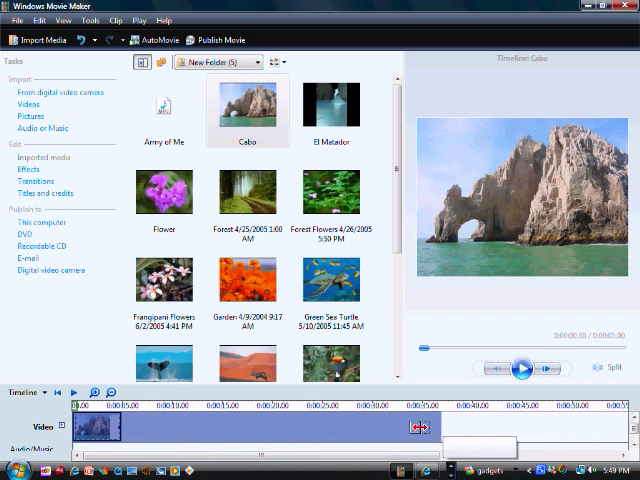
mouse_move(313, 428)
mouse_down()
mouse_move(98, 422)
mouse_move(378, 424)
mouse_up()
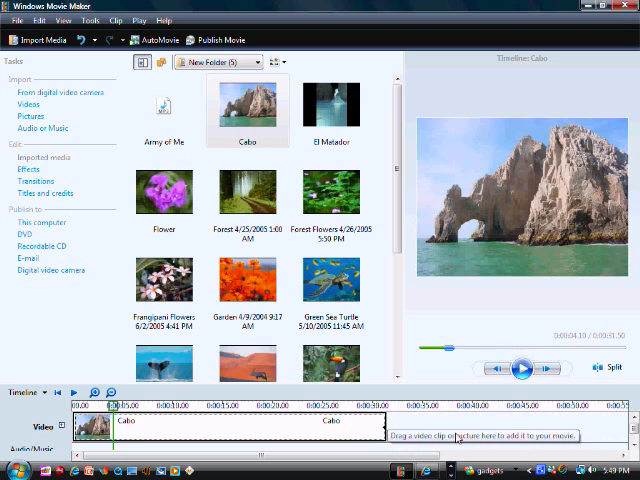
drag(381, 427, 179, 428)
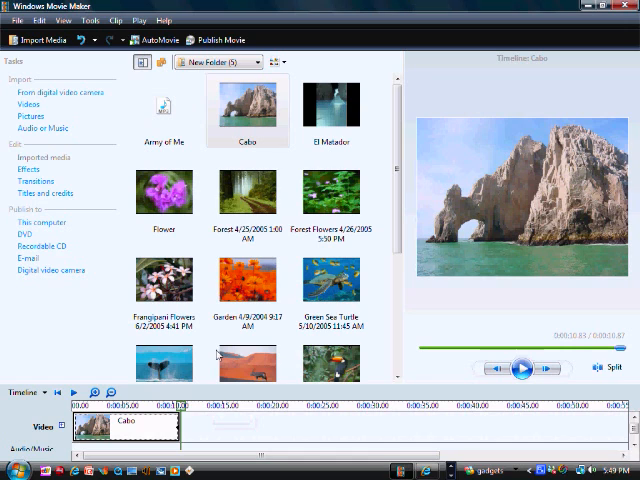
- Give the Cabo clip a Fade In and Fade Out, then bring up its Effects list
right_click(123, 424)
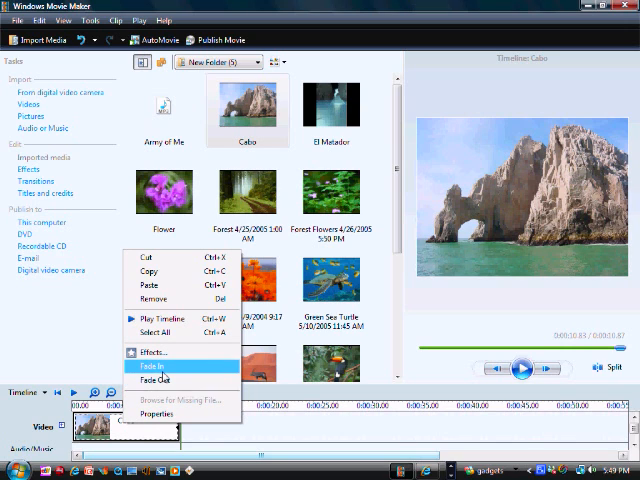
click(160, 368)
right_click(145, 430)
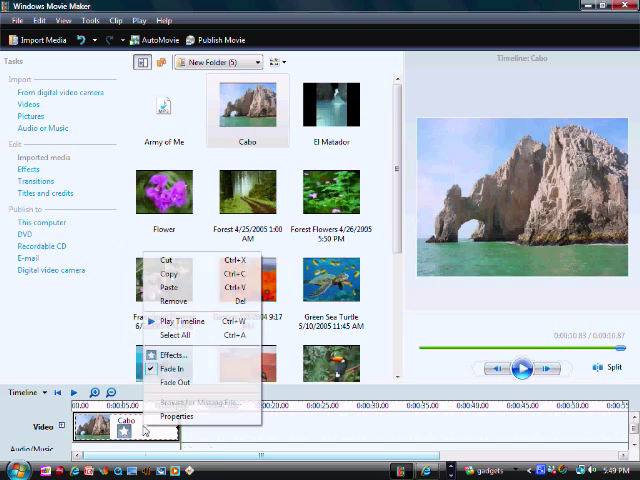
click(172, 382)
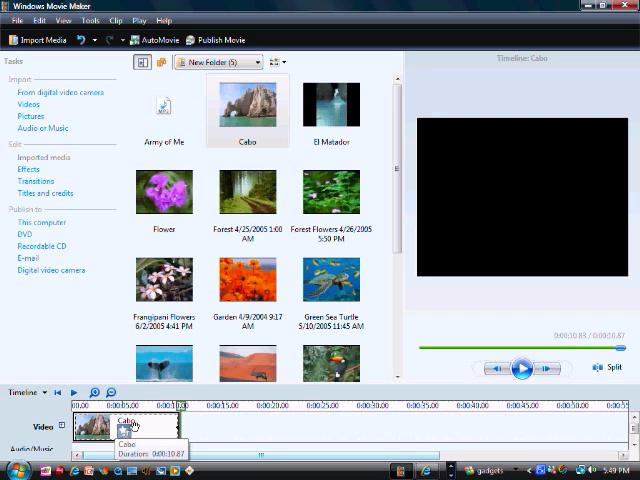
right_click(130, 428)
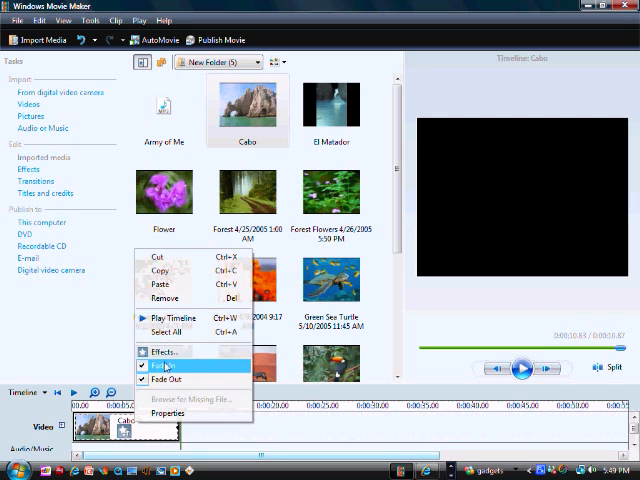
click(166, 352)
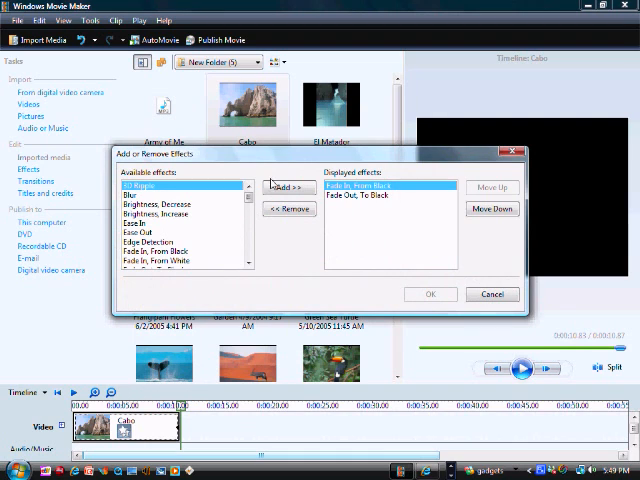
mouse_move(248, 196)
mouse_down()
mouse_move(248, 250)
mouse_move(248, 192)
mouse_up()
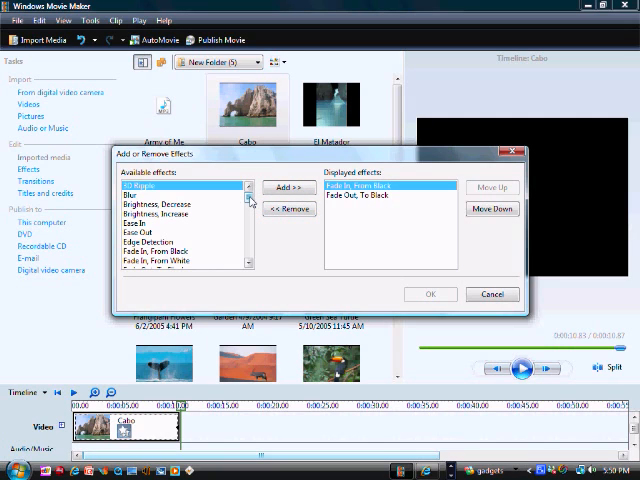
- Add the Ease In and Film Age, Older effects to Cabo and confirm
click(136, 223)
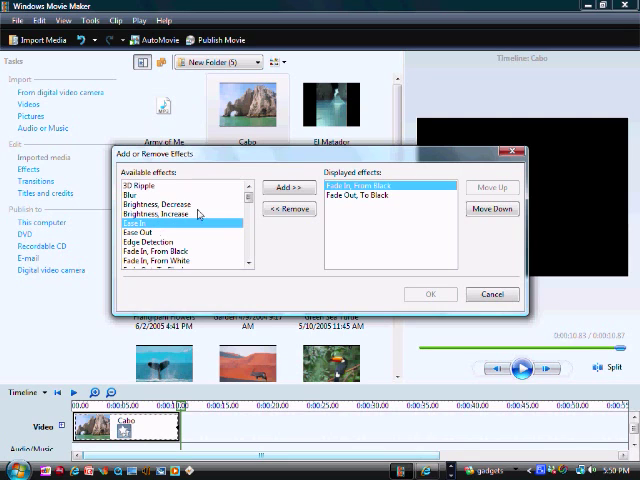
click(288, 187)
mouse_move(248, 202)
mouse_down()
mouse_move(247, 217)
mouse_move(247, 210)
mouse_up()
click(150, 186)
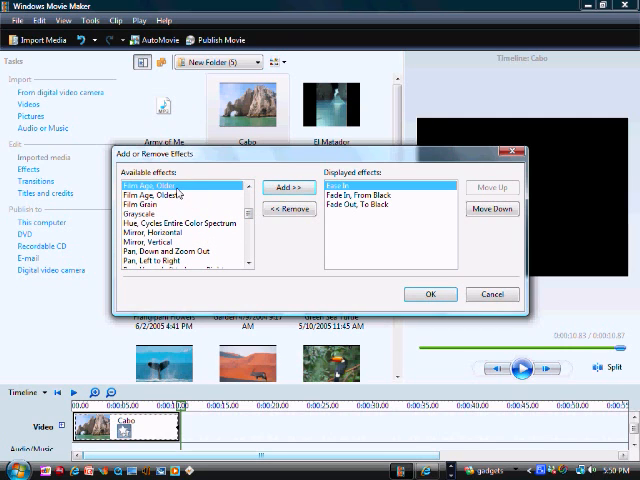
click(293, 189)
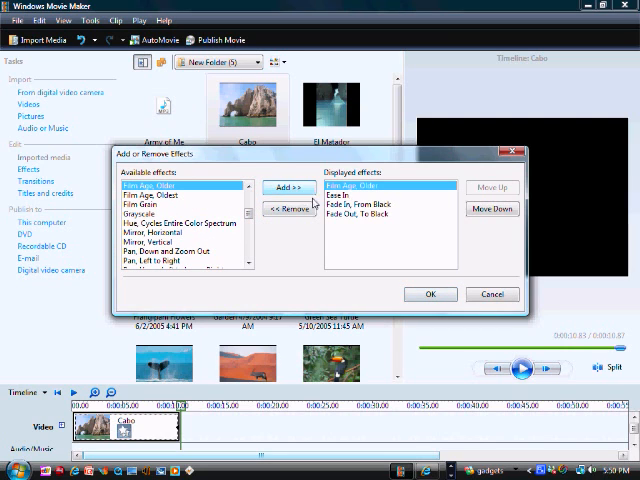
click(345, 196)
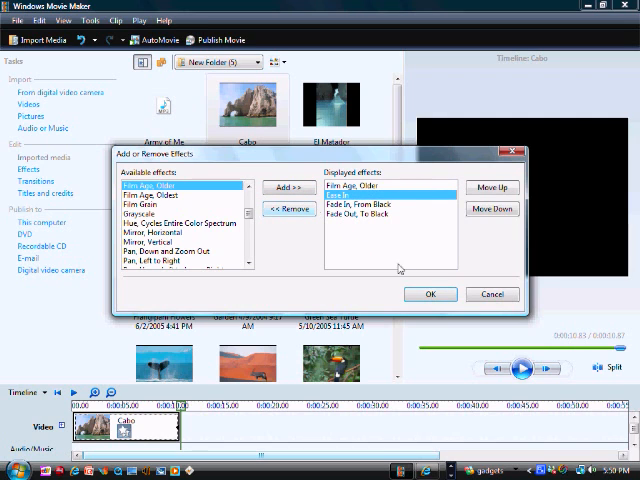
click(430, 294)
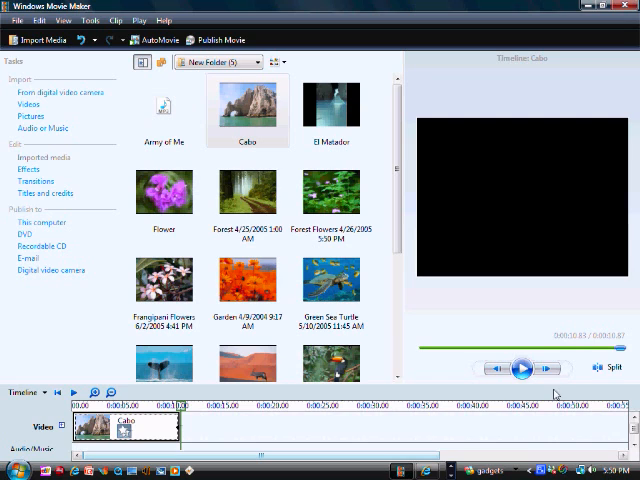
- Replay the Cabo clip from the start, then drop the Garden picture after it on the timeline
drag(622, 348, 424, 348)
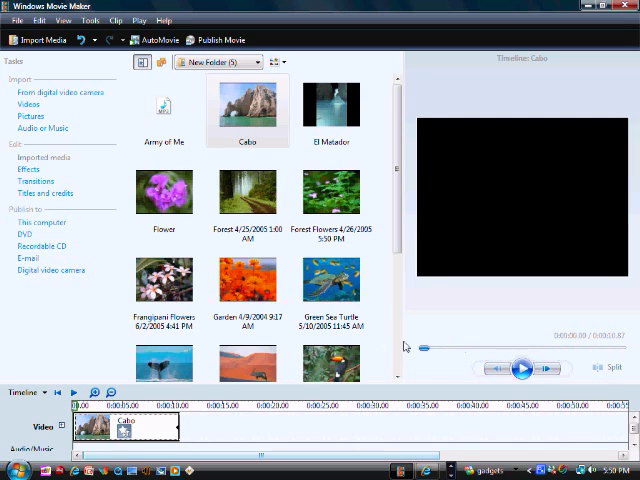
click(523, 368)
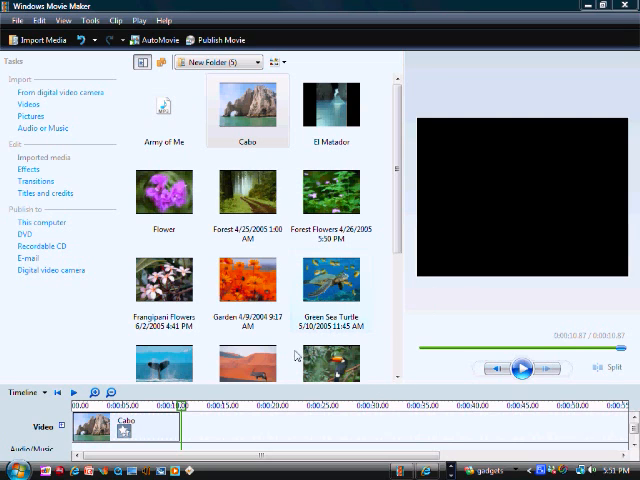
drag(242, 272, 214, 407)
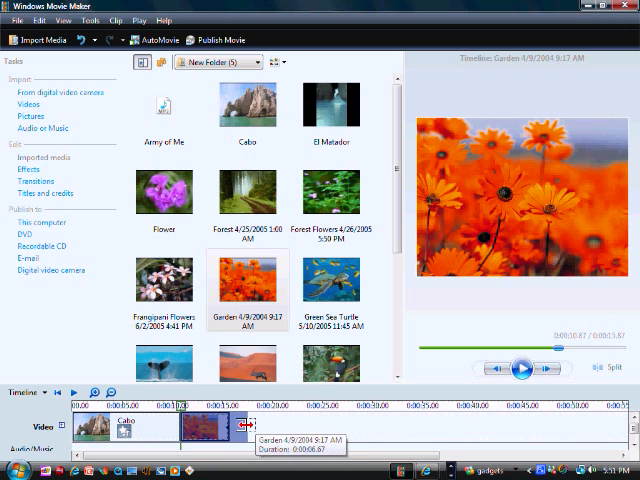
- Shorten Garden, give it a fade in and fade out, and add Forest after it
drag(243, 426, 232, 426)
right_click(210, 420)
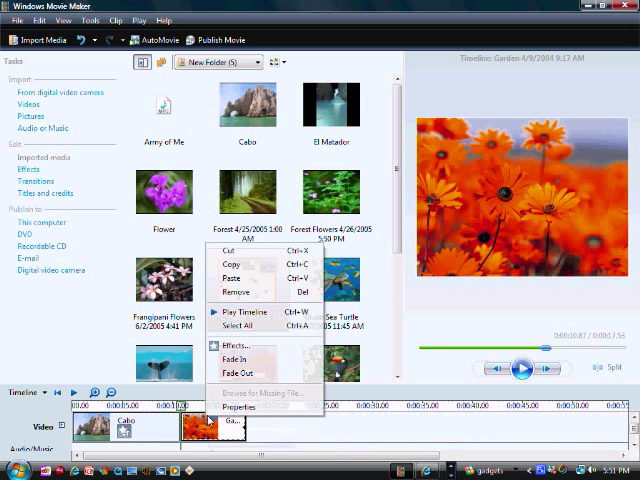
click(274, 362)
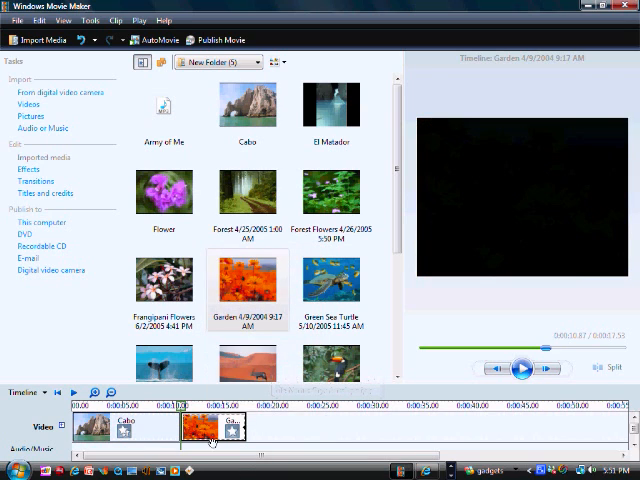
right_click(214, 430)
click(252, 376)
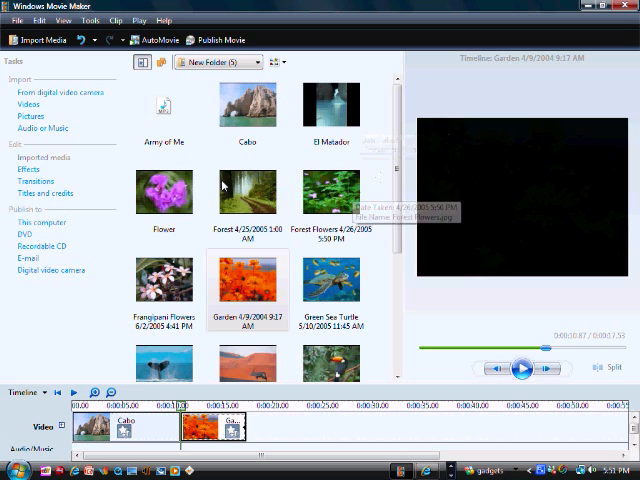
mouse_move(248, 195)
mouse_down()
mouse_move(276, 249)
mouse_move(300, 415)
mouse_move(314, 427)
mouse_up()
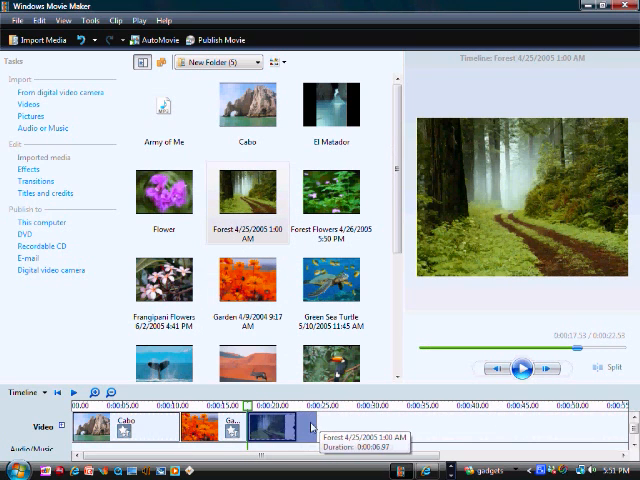
- Add the Pixelate effect to the Garden clip
right_click(192, 425)
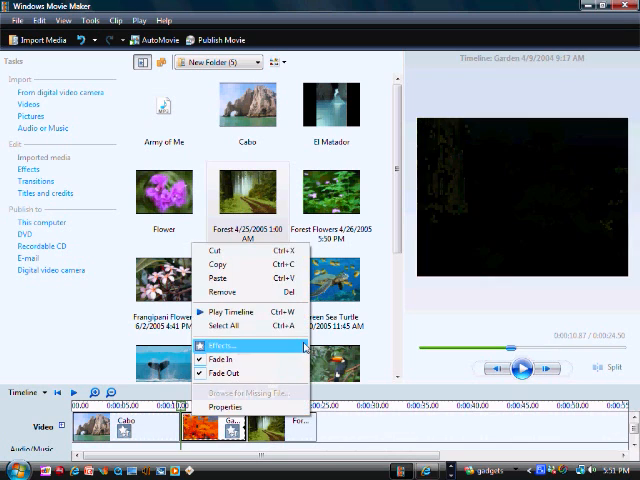
click(294, 347)
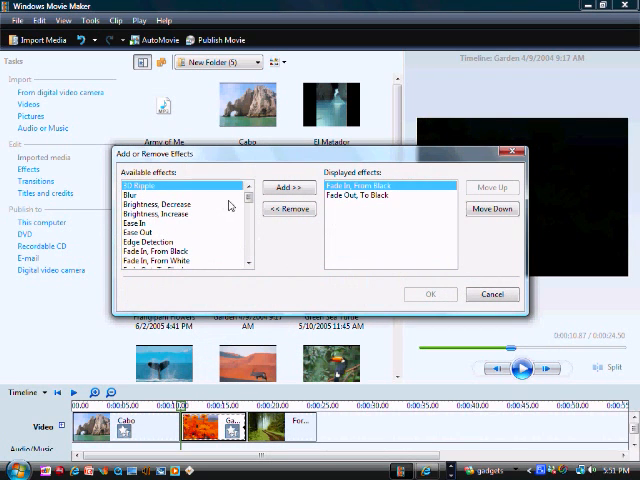
drag(249, 196, 249, 230)
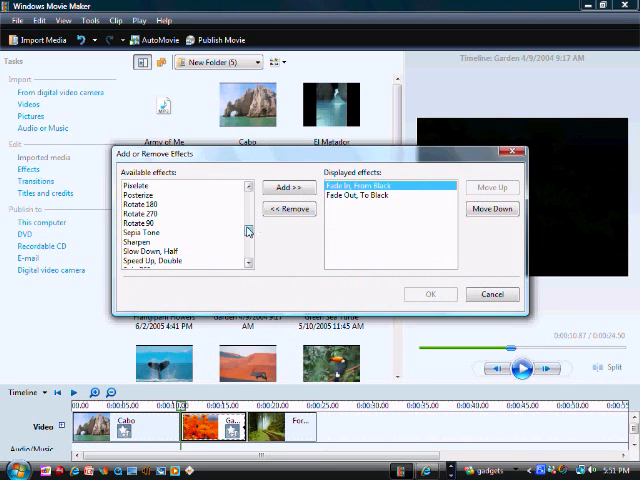
click(180, 187)
click(290, 189)
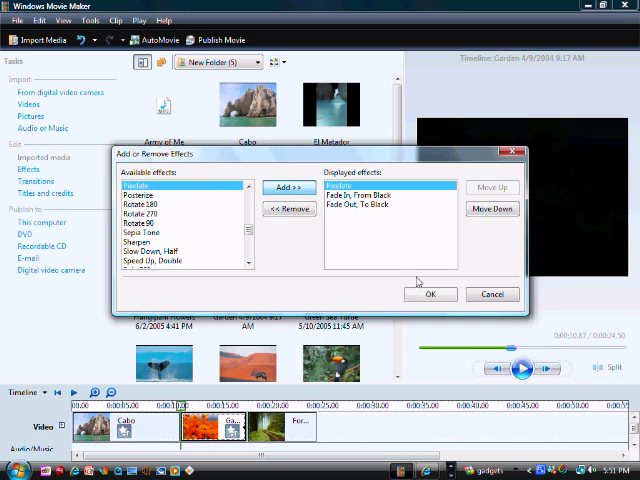
click(430, 294)
- Add the Zoom Out, from Upper Right effect to the Forest clip
click(290, 430)
right_click(290, 430)
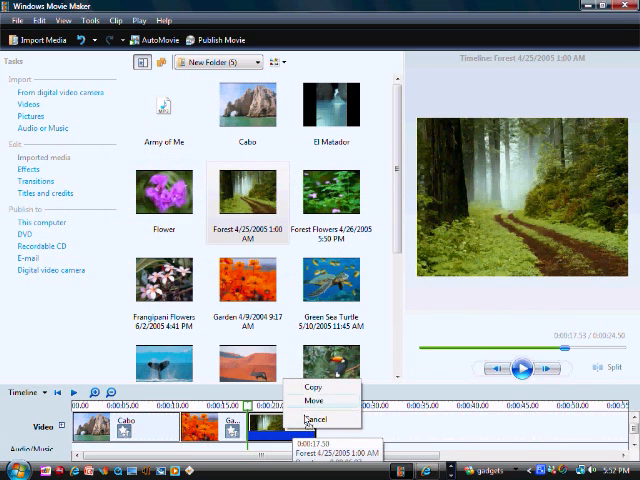
right_click(278, 425)
click(302, 345)
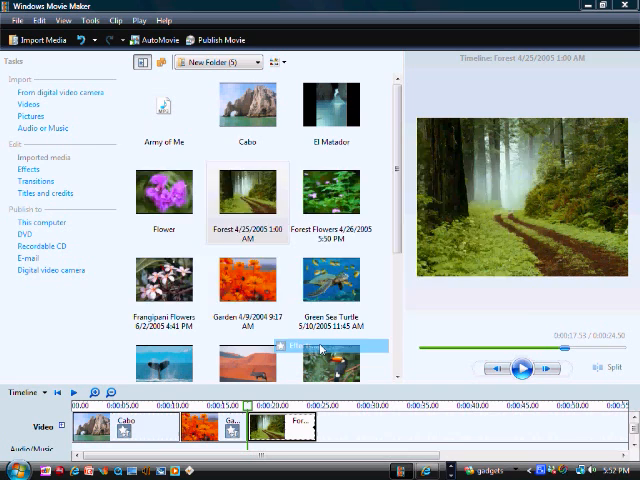
scroll(212, 235, down, 5)
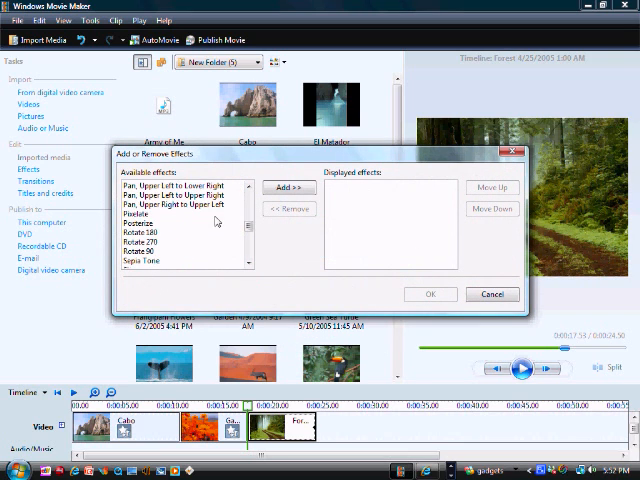
scroll(190, 228, down, 5)
click(170, 223)
click(289, 187)
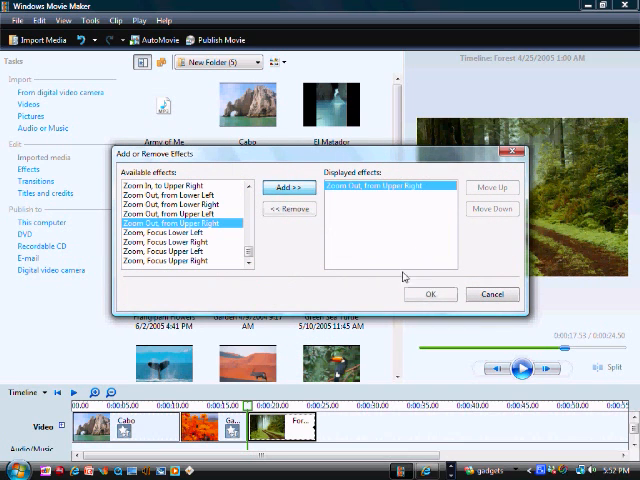
click(431, 294)
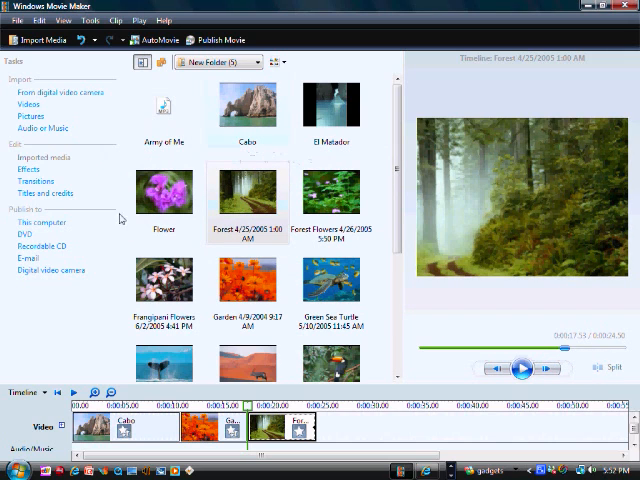
- Import the newgrounds piano audio file into the collection
click(53, 131)
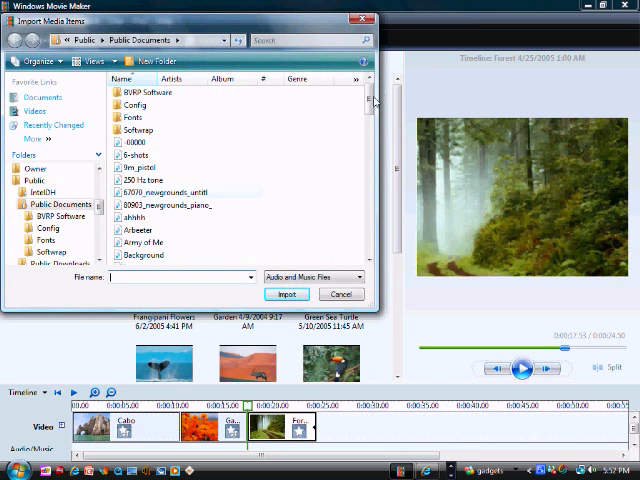
mouse_move(372, 98)
mouse_down()
mouse_move(370, 135)
mouse_move(370, 95)
mouse_up()
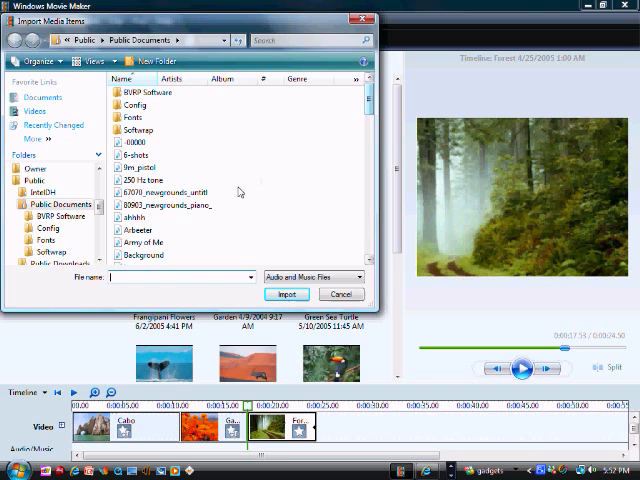
click(170, 205)
click(283, 294)
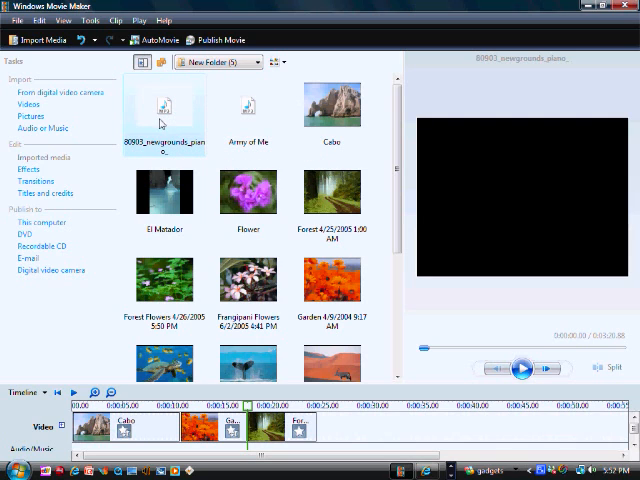
- Drop the piano file onto the Audio/Music track and play the slideshow with music
drag(163, 104, 137, 381)
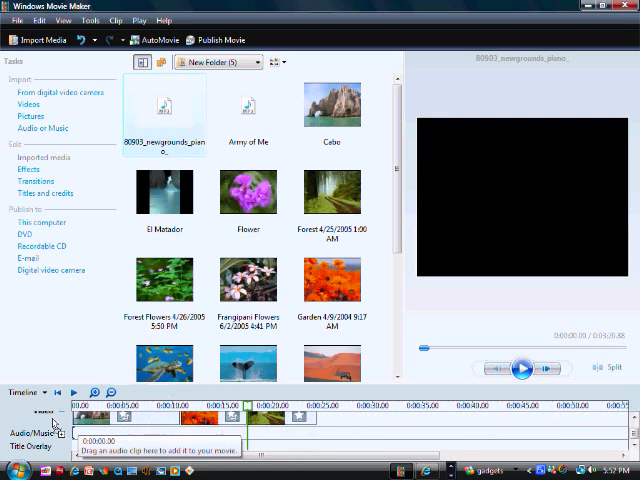
drag(137, 381, 120, 433)
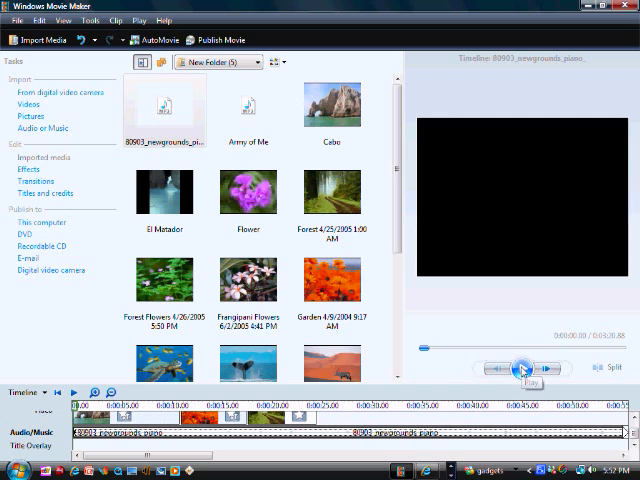
click(524, 369)
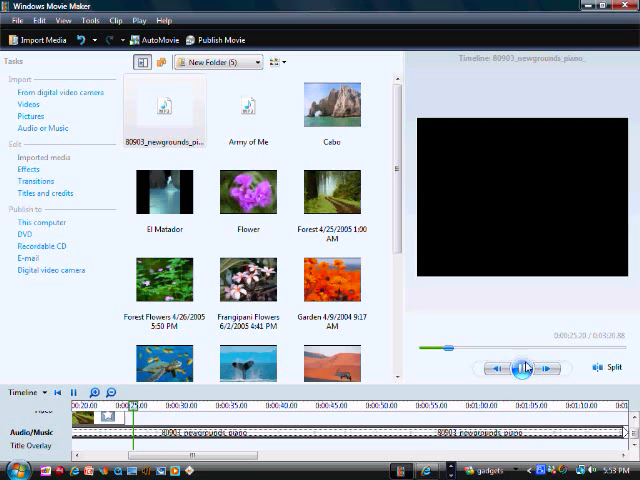
- Split the piano music where the photos end and remove the leftover part
click(522, 368)
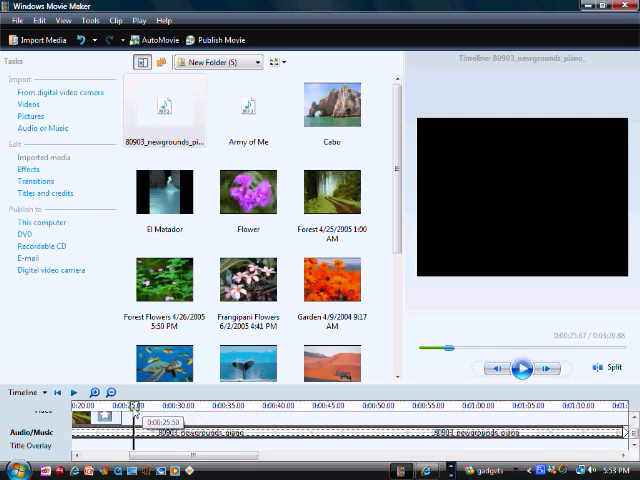
drag(137, 405, 126, 406)
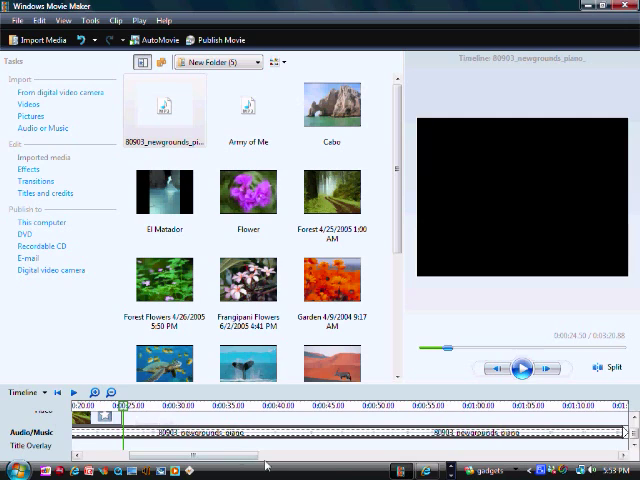
click(602, 370)
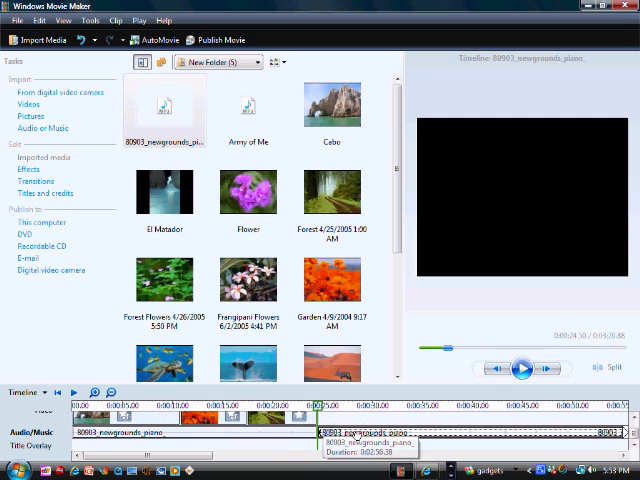
mouse_move(323, 436)
mouse_down()
mouse_move(466, 438)
mouse_move(350, 434)
mouse_up()
right_click(350, 434)
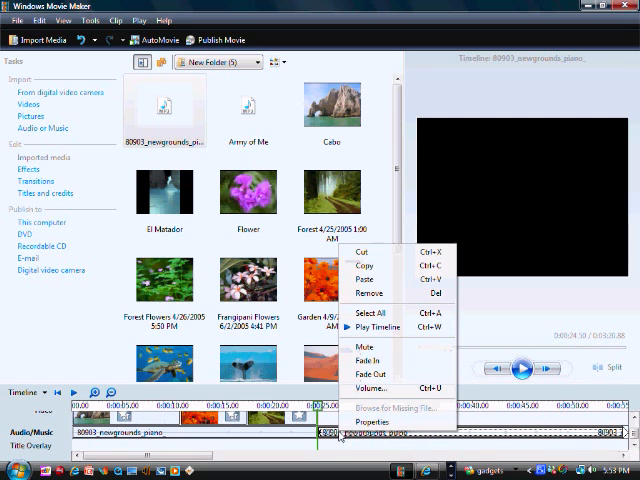
click(378, 296)
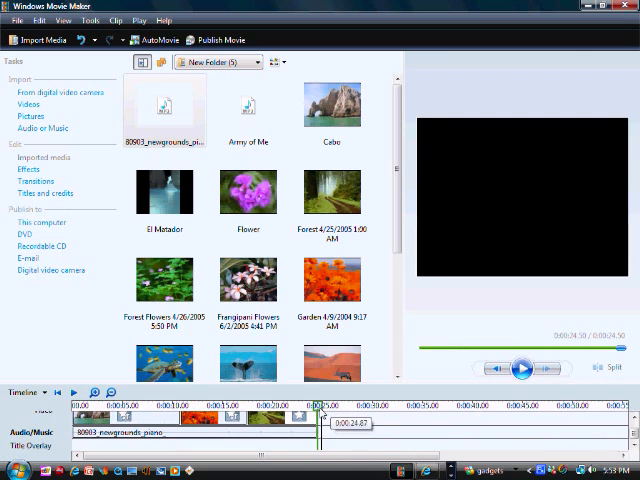
- Trim the music to end with the photos at about 24.5 seconds and replay the movie
drag(323, 415, 297, 415)
click(524, 370)
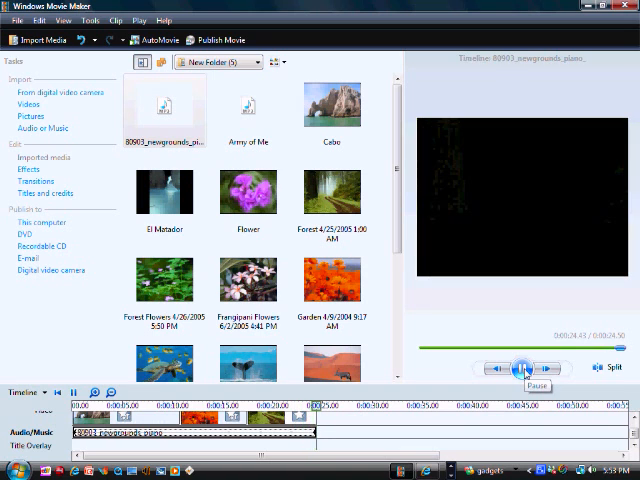
right_click(300, 425)
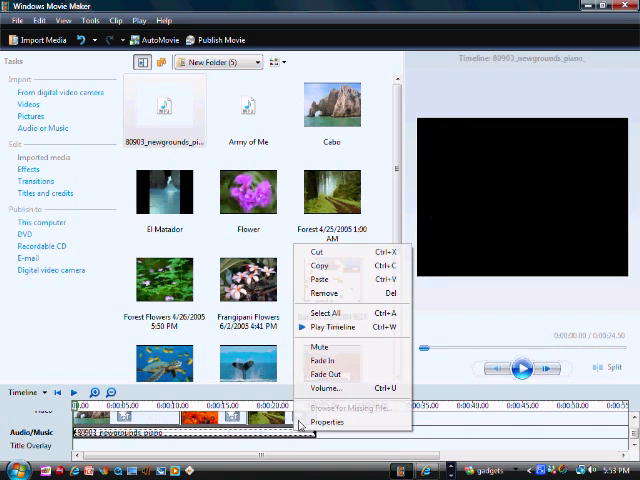
click(331, 374)
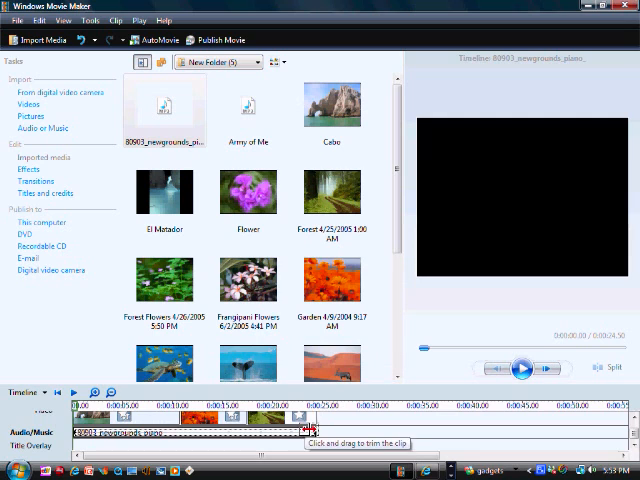
right_click(310, 432)
click(480, 420)
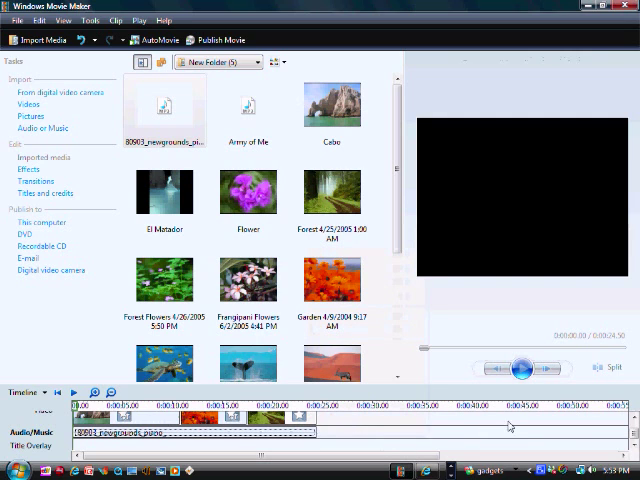
click(521, 368)
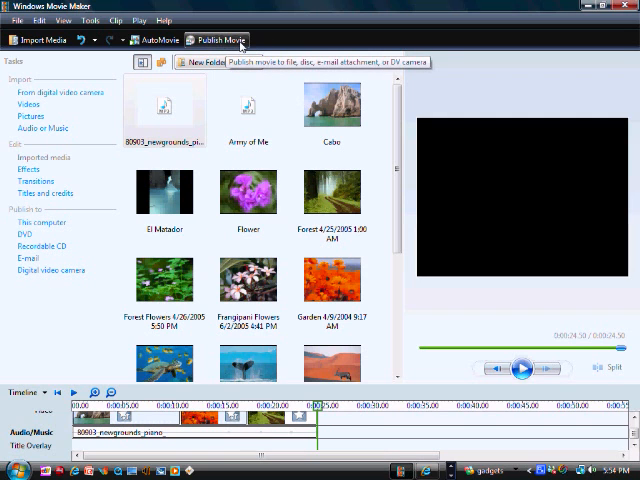
- Start the Publish Movie wizard for this computer with the movie named 'Test Movie'
click(241, 44)
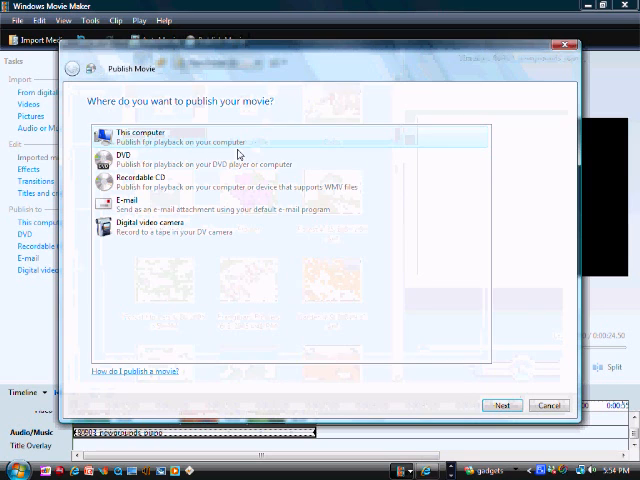
click(563, 45)
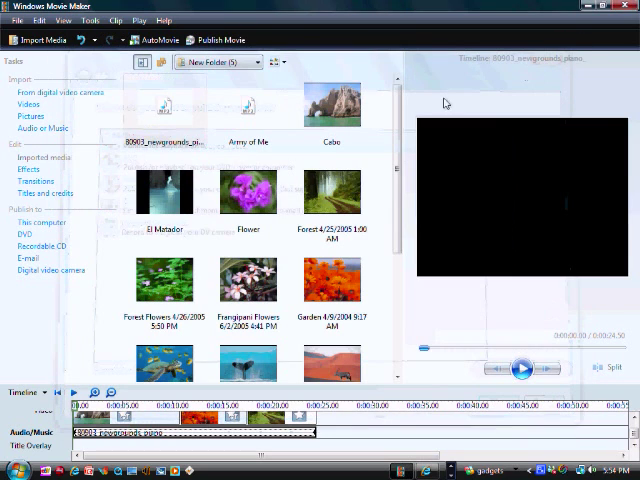
click(36, 222)
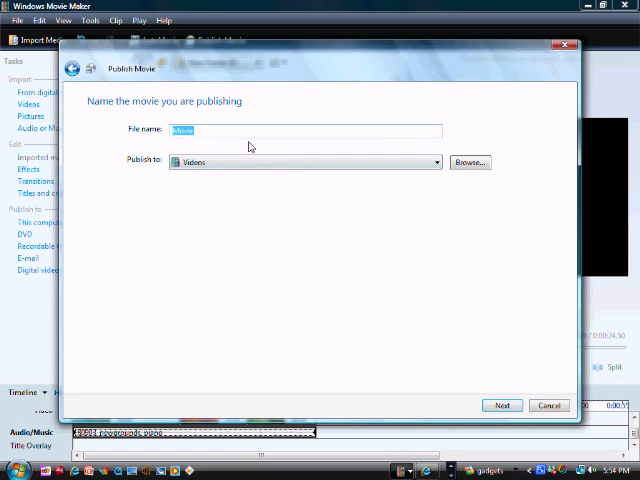
text(Test)
click(503, 405)
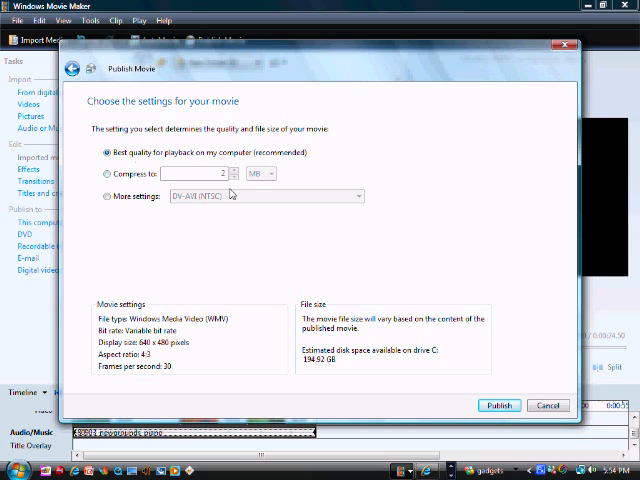
- Publish the movie using the Windows Media Portable Device preset and finish the wizard
click(107, 196)
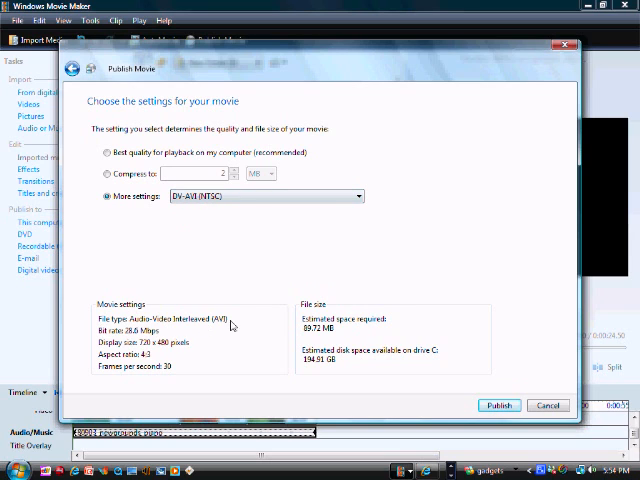
click(343, 197)
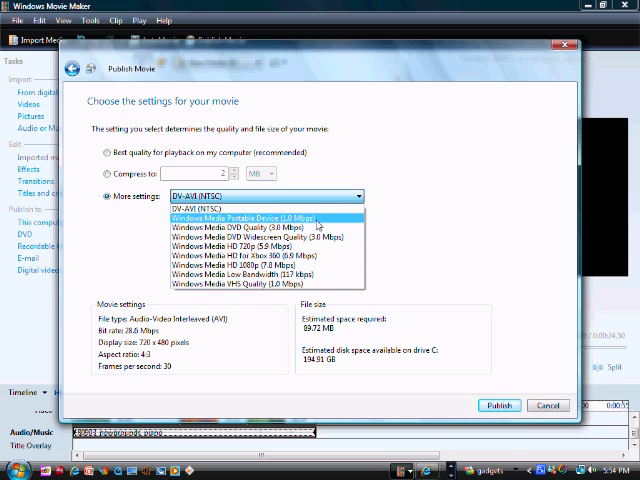
click(293, 219)
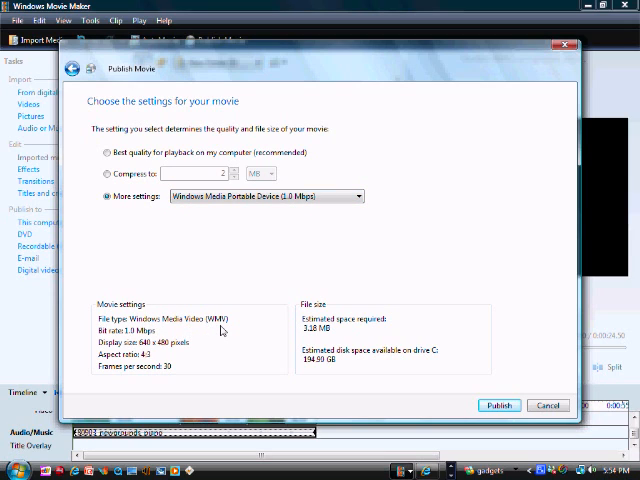
click(490, 407)
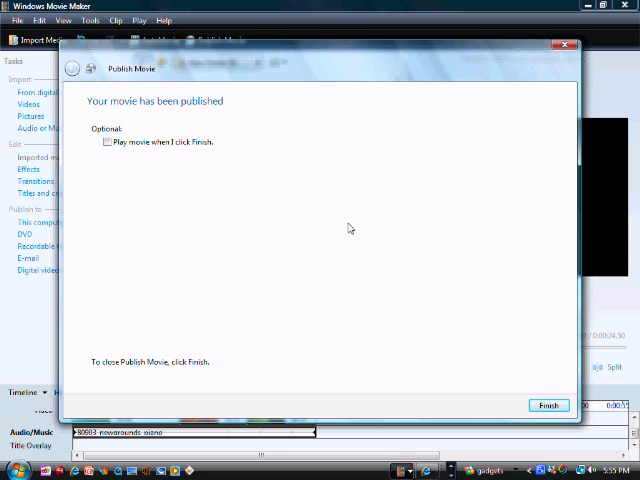
click(551, 406)
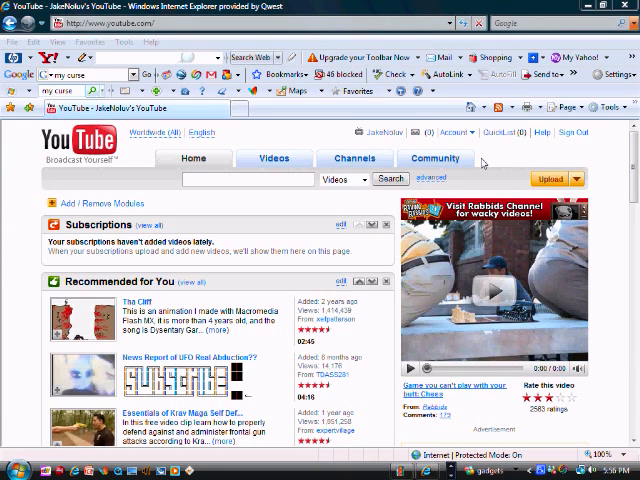
- Go to YouTube's video upload page and browse for a file
click(572, 180)
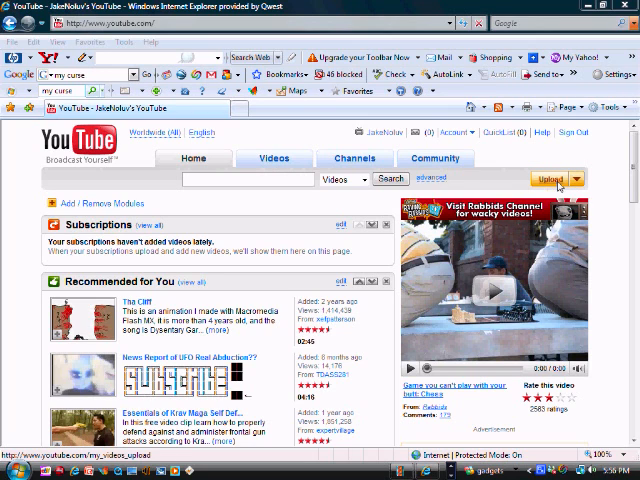
click(552, 180)
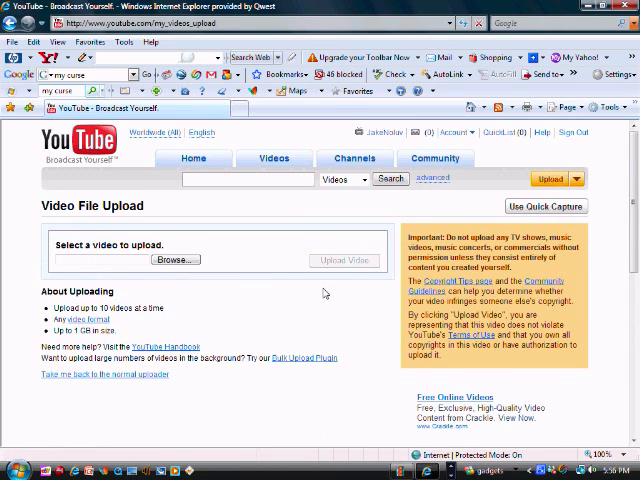
scroll(325, 290, down, 1)
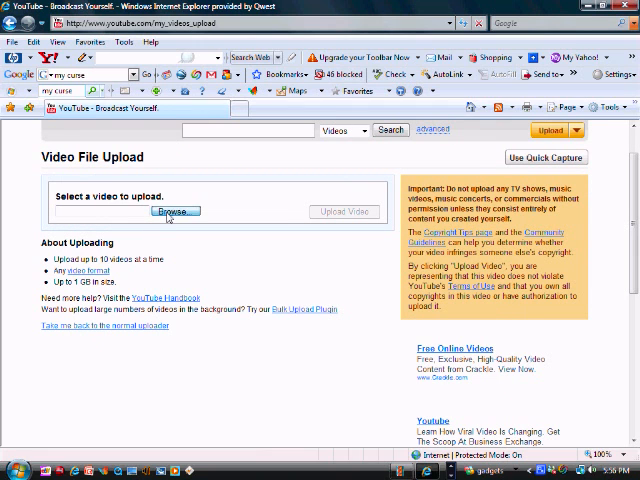
click(170, 213)
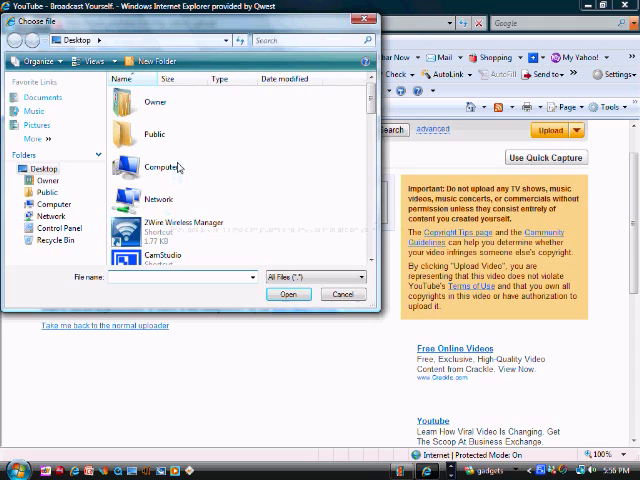
- Choose Test Movie from the Owner > Videos folder as the upload file
double_click(155, 103)
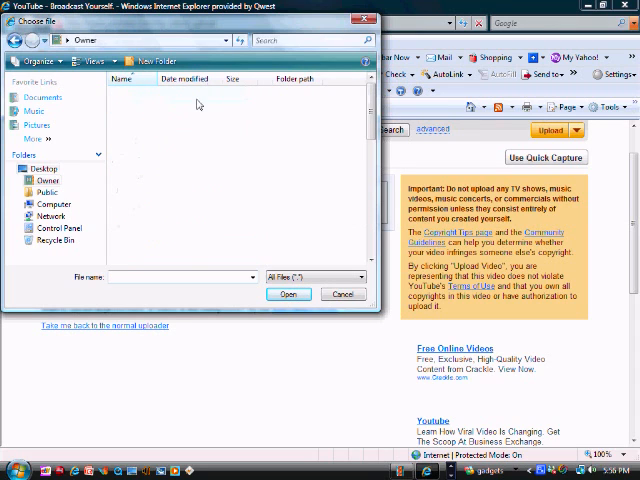
drag(369, 110, 369, 190)
scroll(353, 205, down, 3)
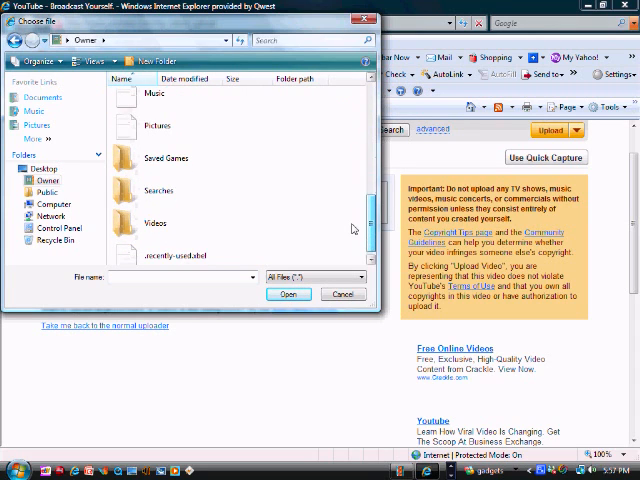
double_click(157, 215)
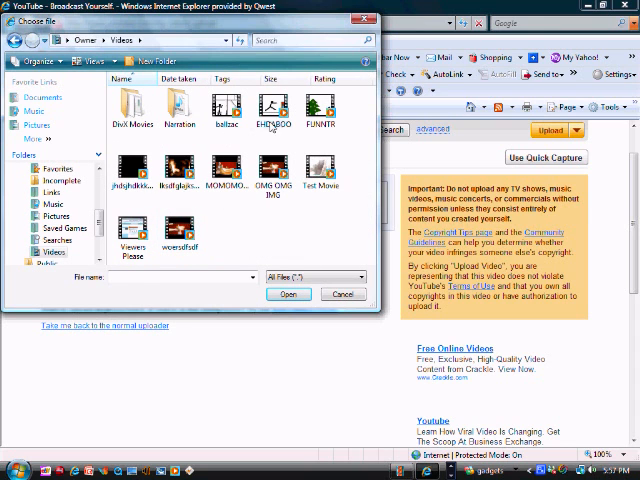
click(320, 172)
click(289, 295)
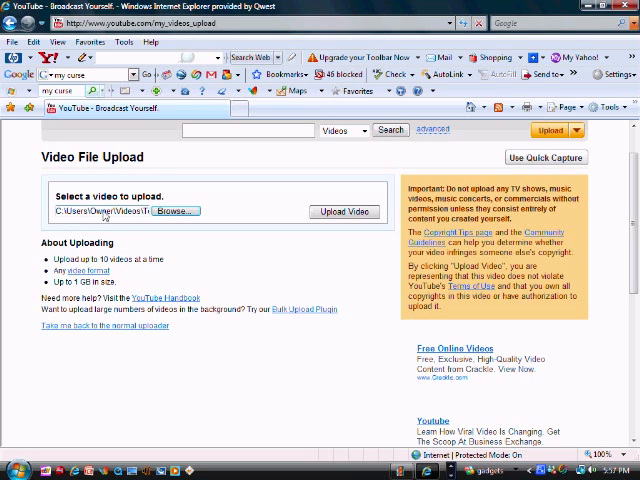
scroll(98, 228, down, 2)
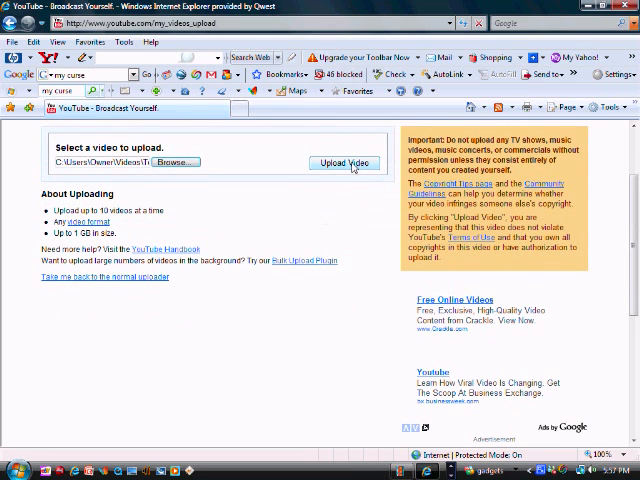
- Upload the movie and enter its new title, description and tags
click(345, 163)
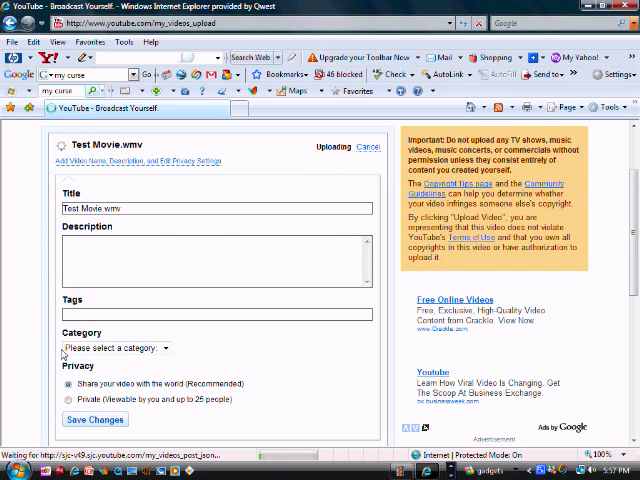
drag(122, 208, 60, 208)
key(BackSpace)
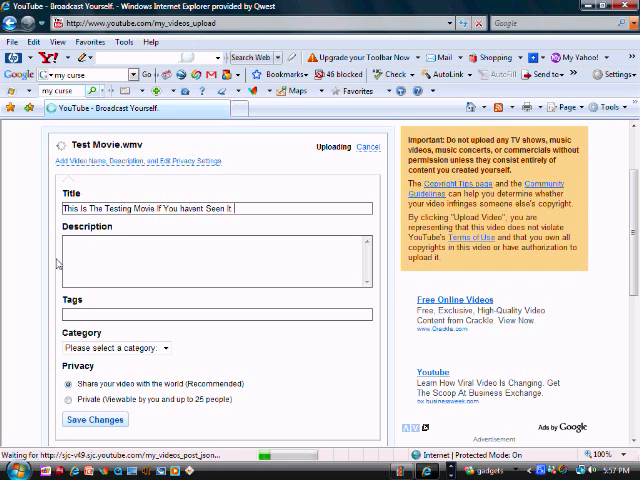
click(150, 261)
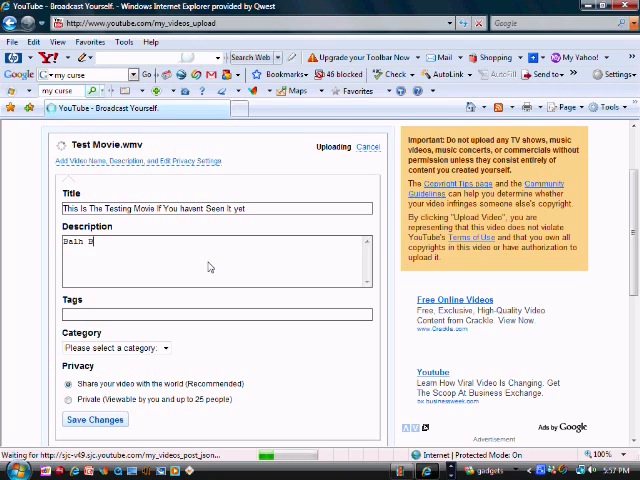
key(BackSpace)
text(Balh Blah Blay)
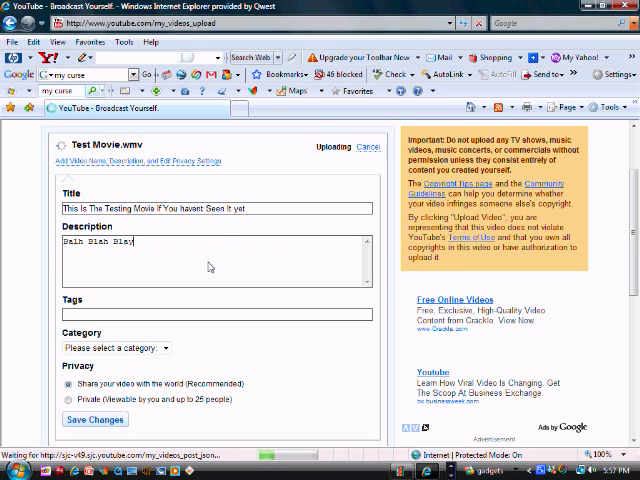
key(BackSpace)
text(h)
click(183, 316)
text(test windo)
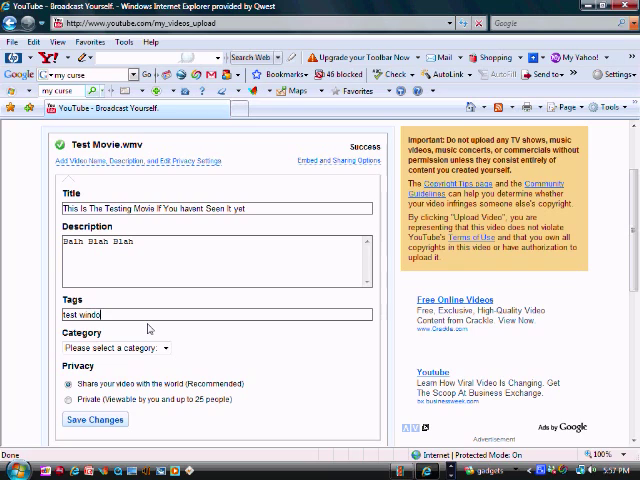
text(ws movie maker feature tutorial)
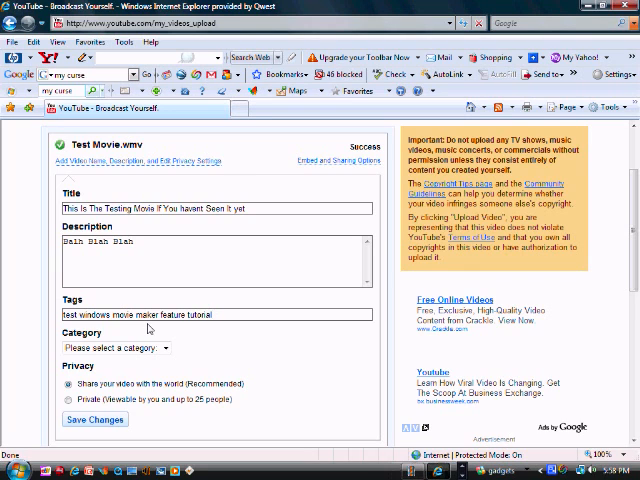
- Set the category to Howto & Style, keep it shared publicly and save the details
click(148, 347)
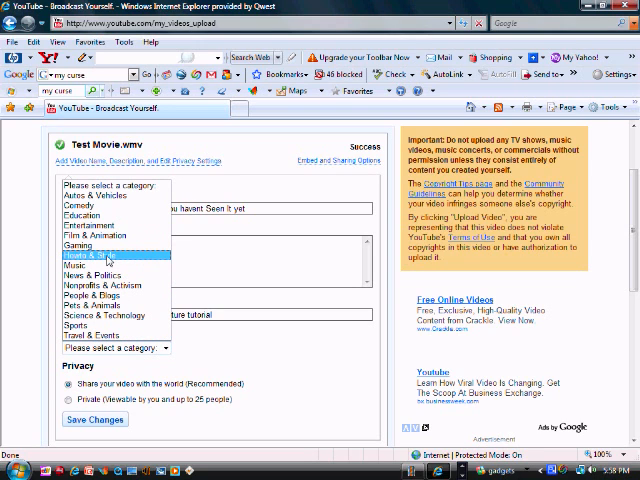
click(109, 256)
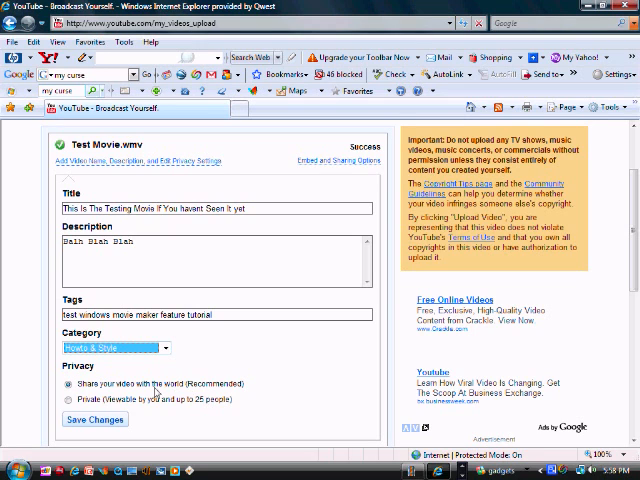
click(69, 385)
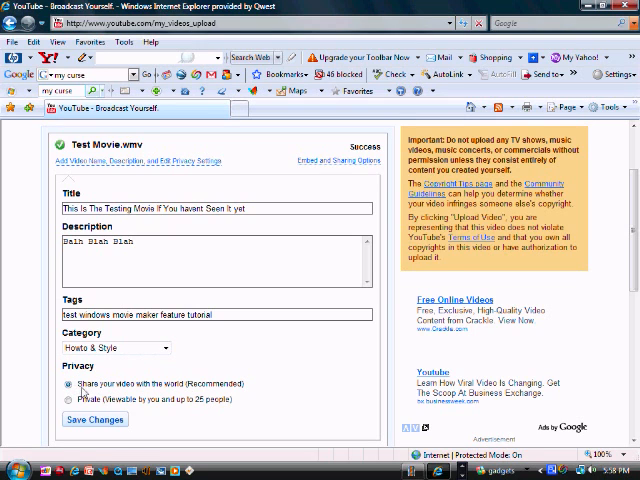
click(96, 420)
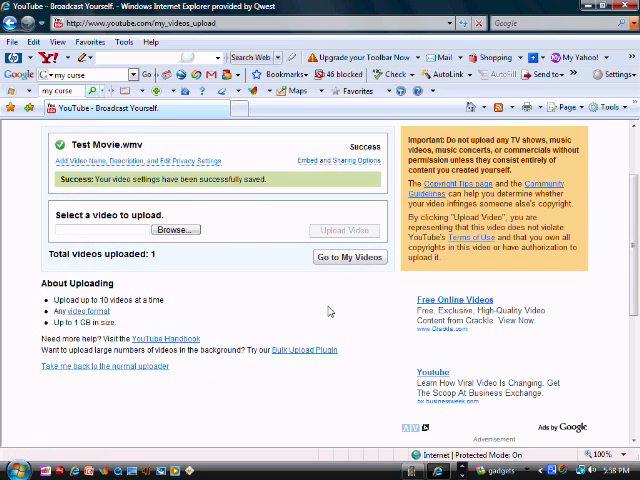
scroll(265, 259, up, 2)
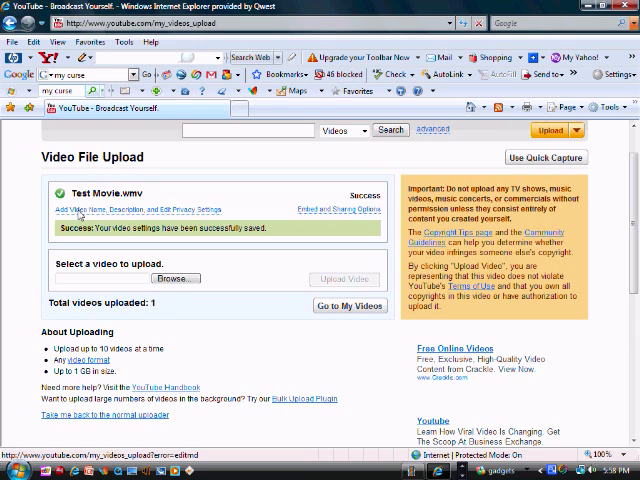
scroll(183, 280, up, 1)
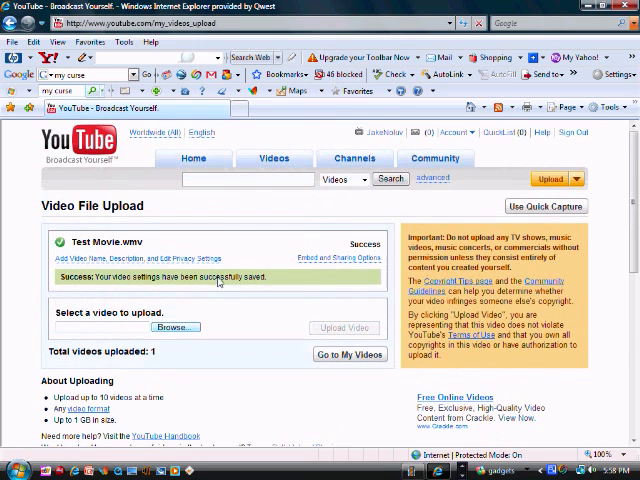
mouse_move(455, 132)
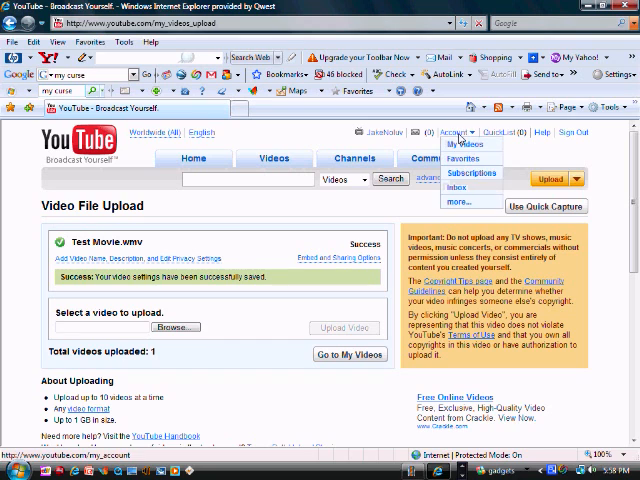
- Show My Videos and check the upload's processing status until it goes live
click(462, 146)
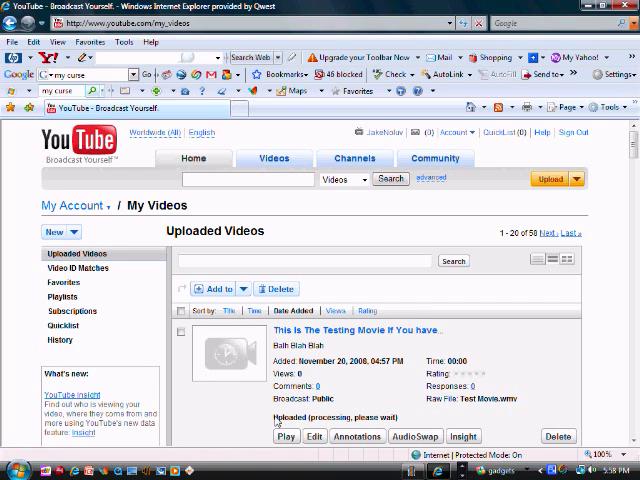
drag(275, 418, 398, 418)
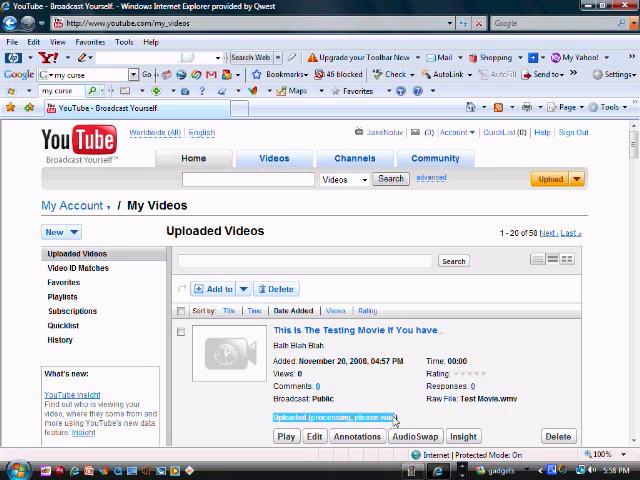
click(242, 402)
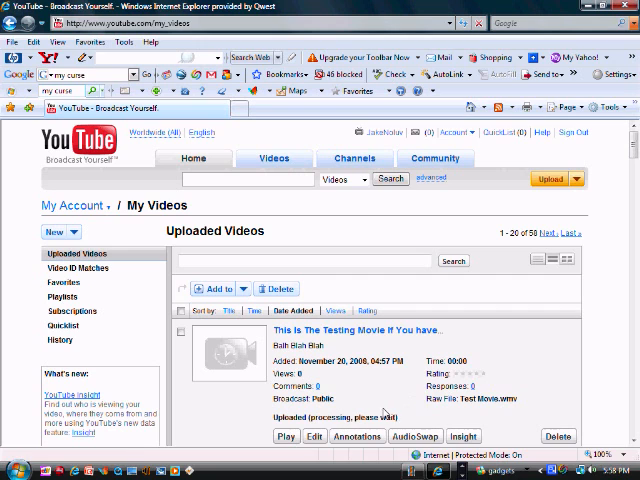
scroll(265, 390, down, 1)
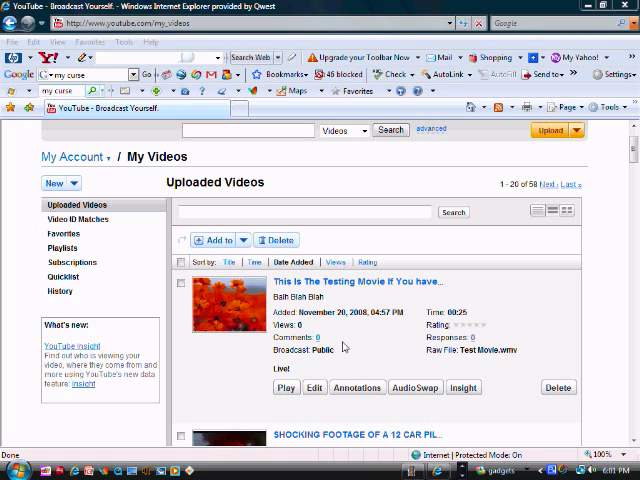
- Play the uploaded movie on its watch page, briefly highlighting part of the description
click(243, 311)
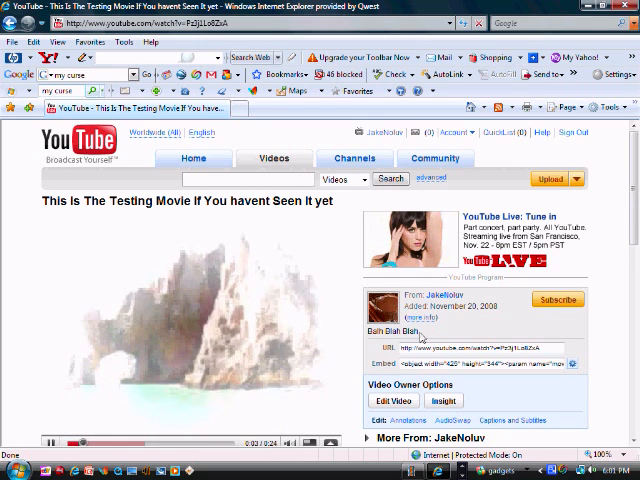
drag(418, 331, 408, 338)
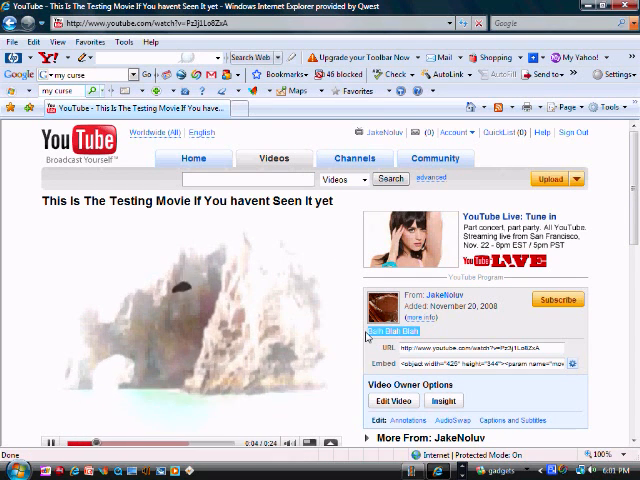
click(428, 336)
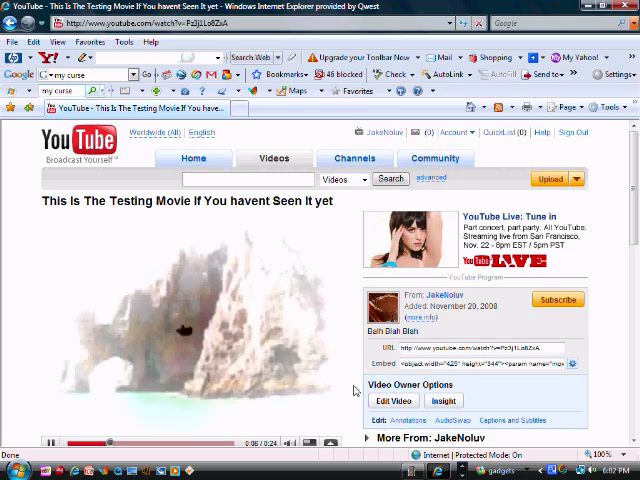
mouse_move(633, 200)
mouse_down()
mouse_move(628, 248)
mouse_move(632, 200)
mouse_up()
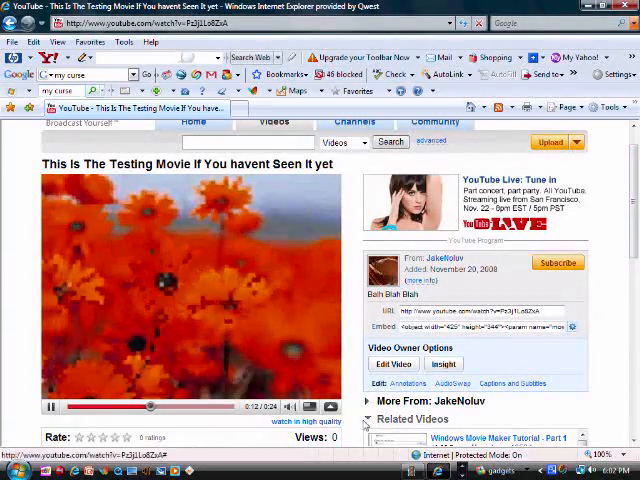